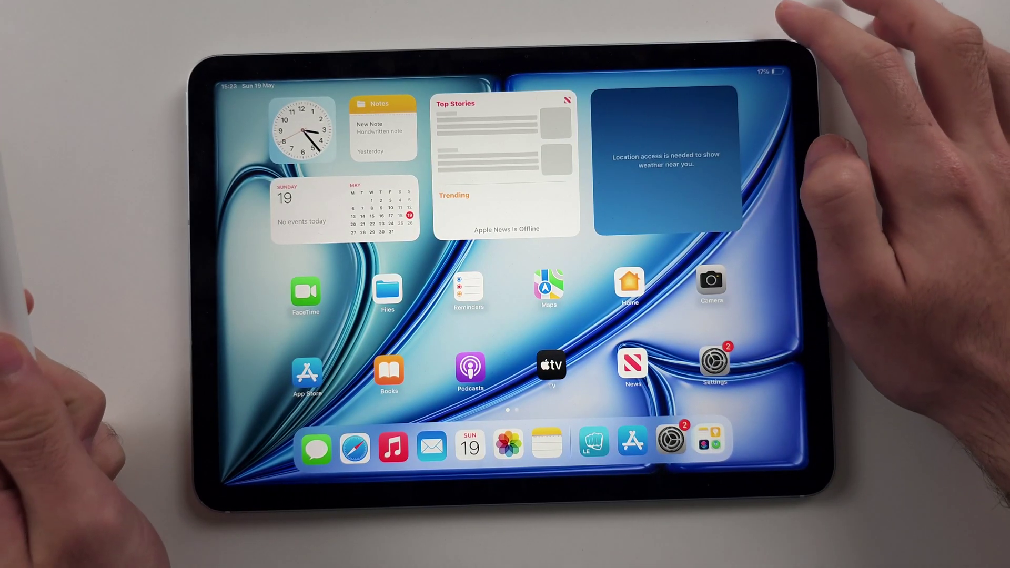
Step: Toggle Bluetooth off and on in Control Centre to reconnect the Apple Pencil Pro
drag(778, 74, 773, 237)
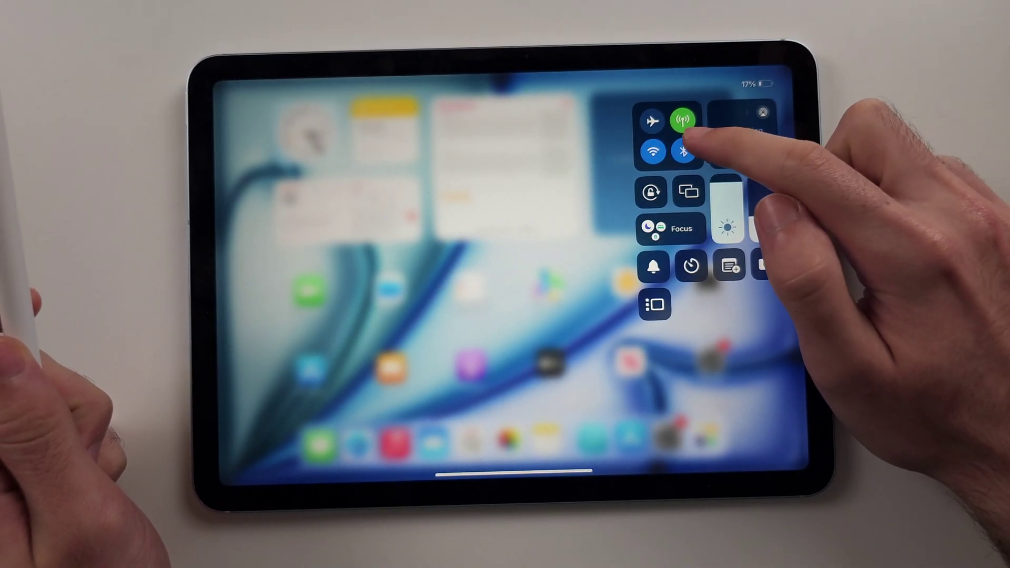
click(683, 150)
click(722, 154)
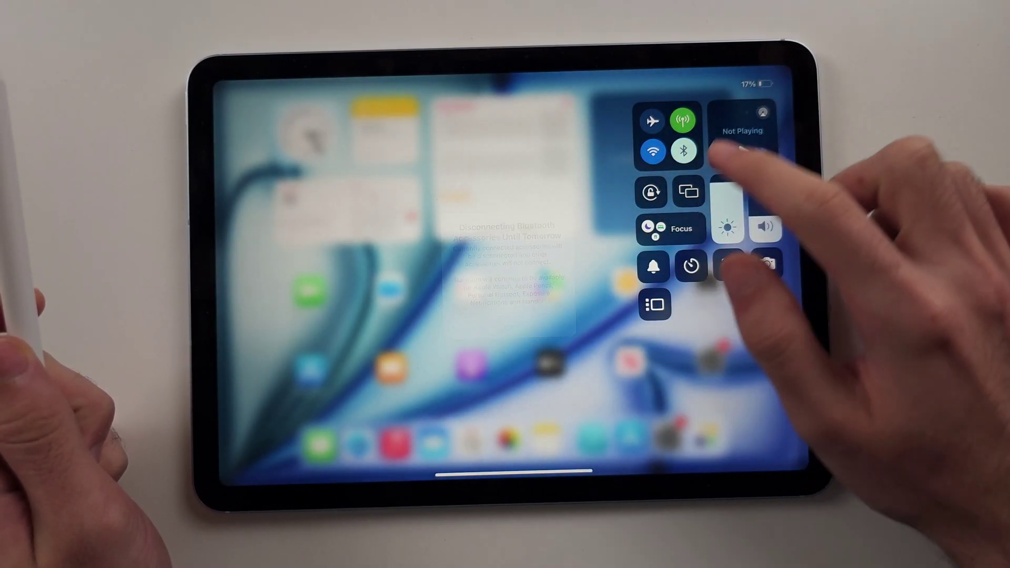
click(684, 150)
click(730, 420)
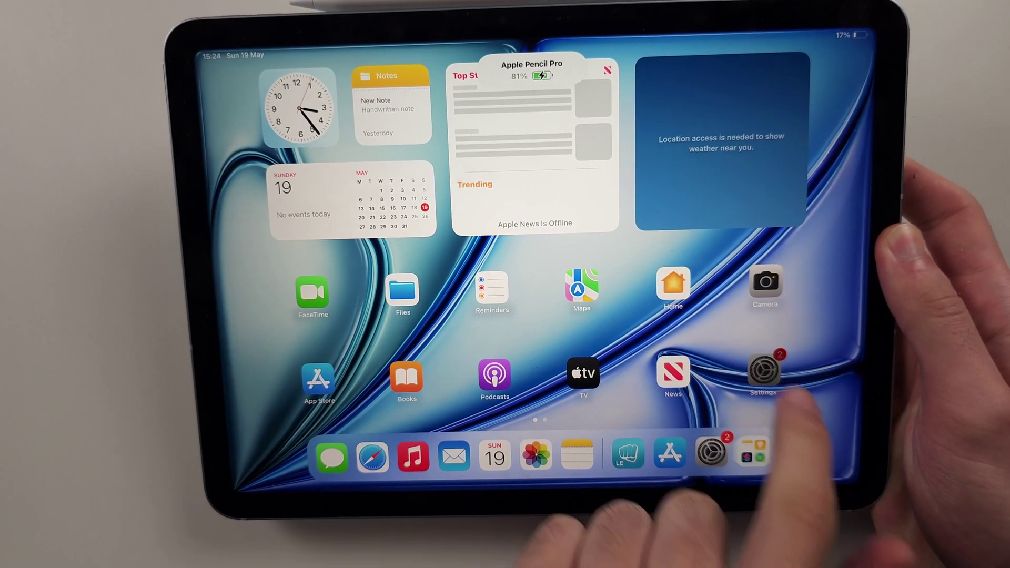
Step: Open General settings to reach the Transfer or Reset iPad reset options
click(763, 371)
scroll(331, 316, down, 2)
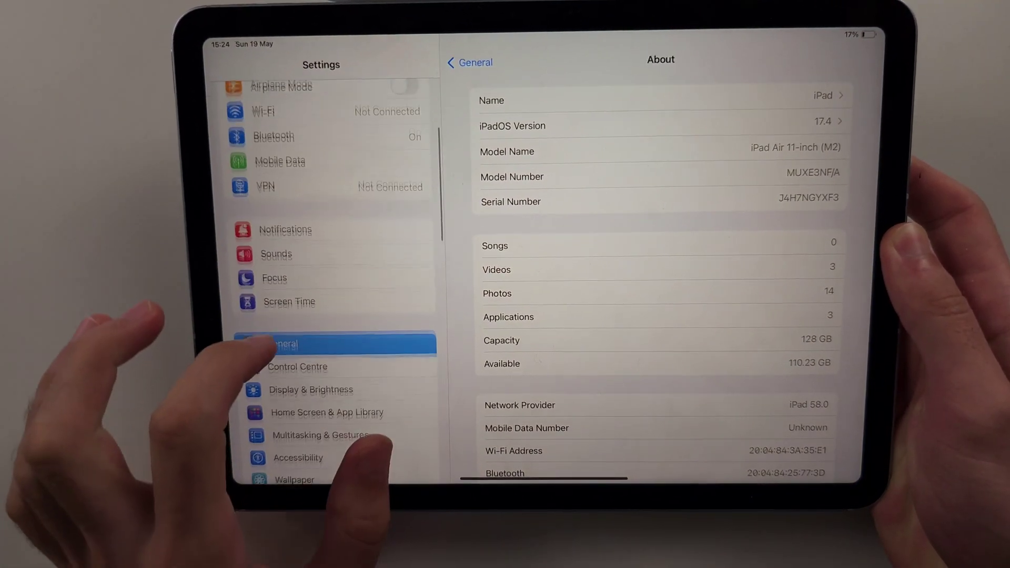
click(316, 325)
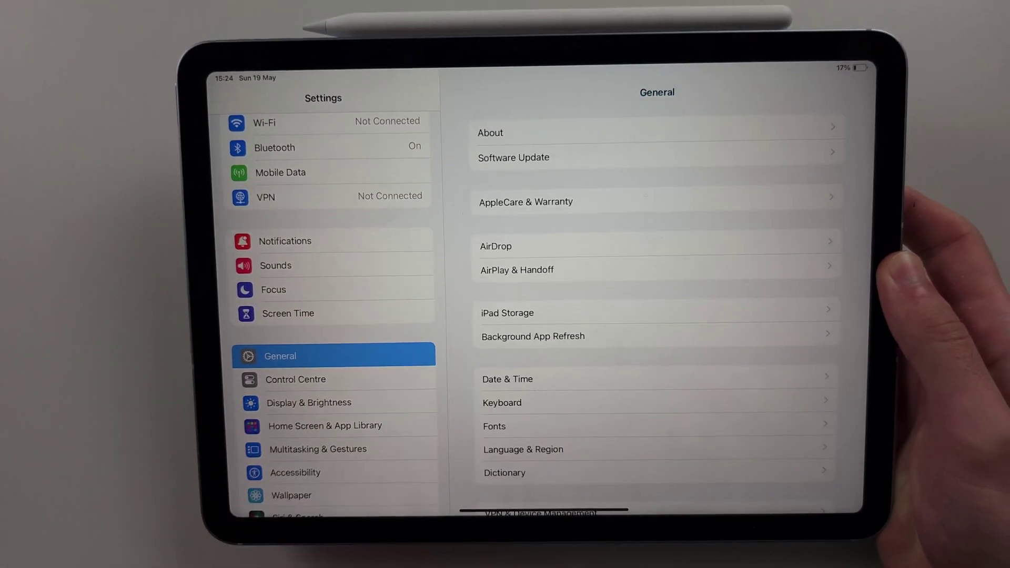
scroll(505, 483, down, 4)
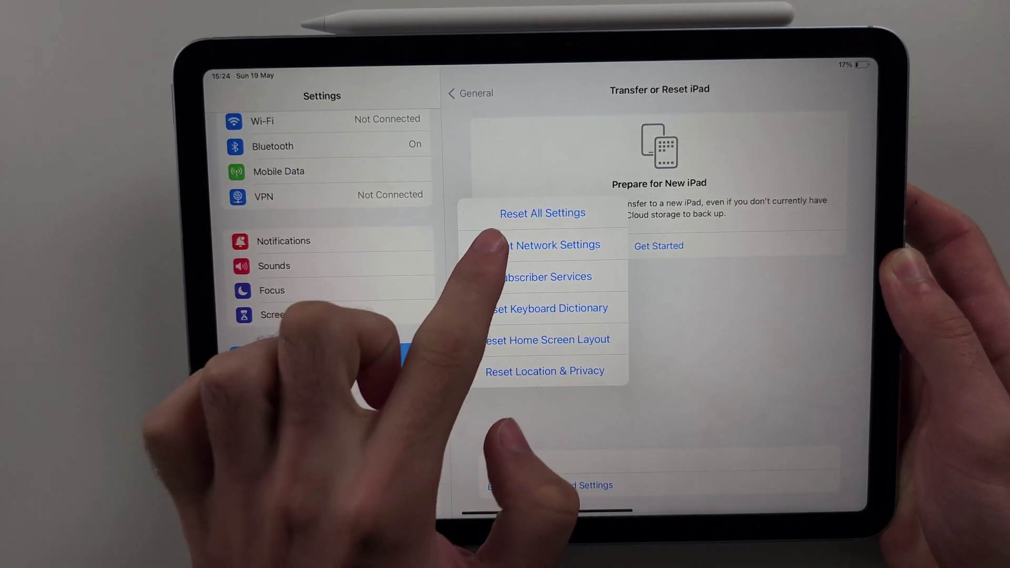
Step: Confirm Reset Network Settings so the iPad restarts
click(521, 245)
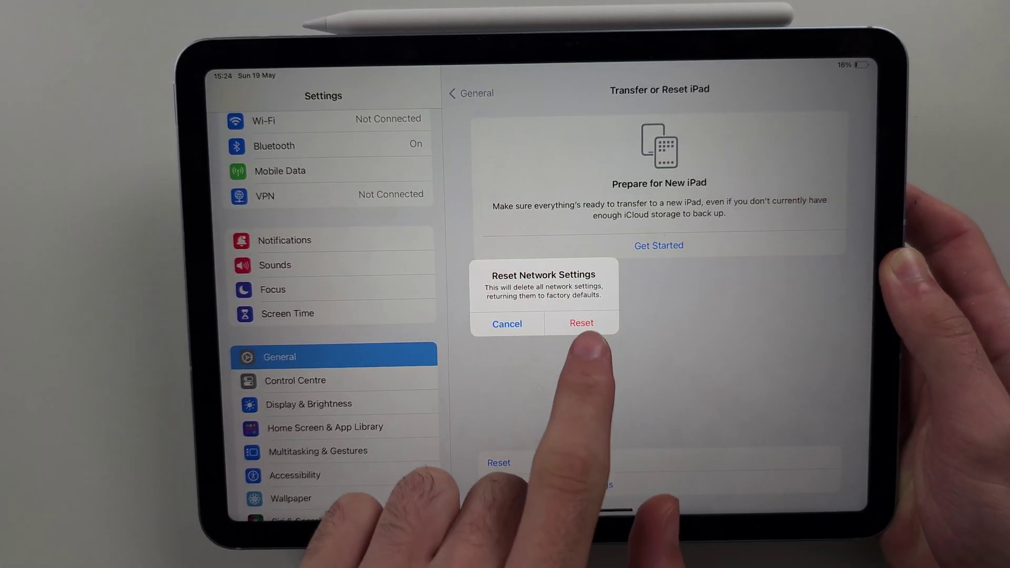
click(587, 324)
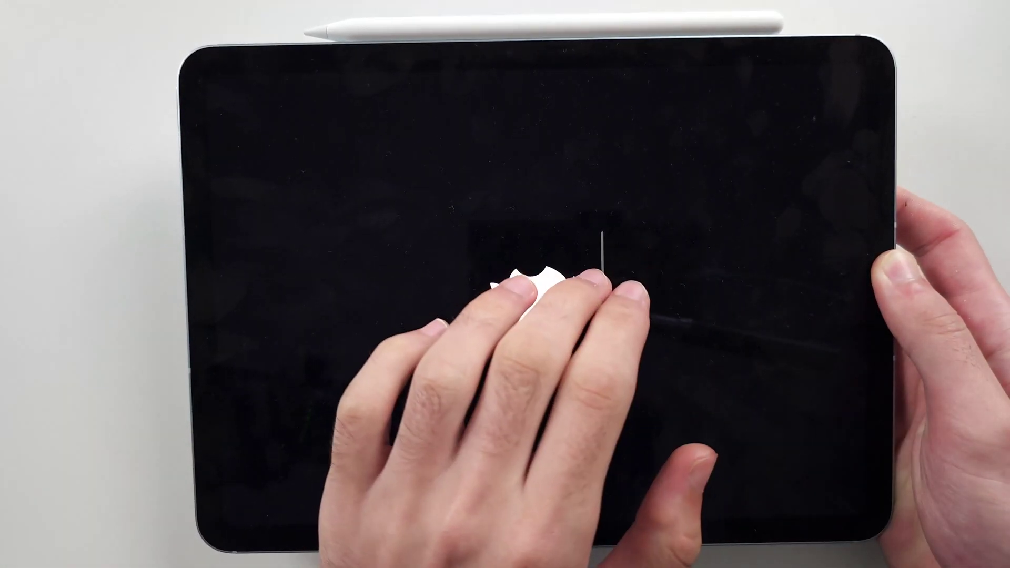